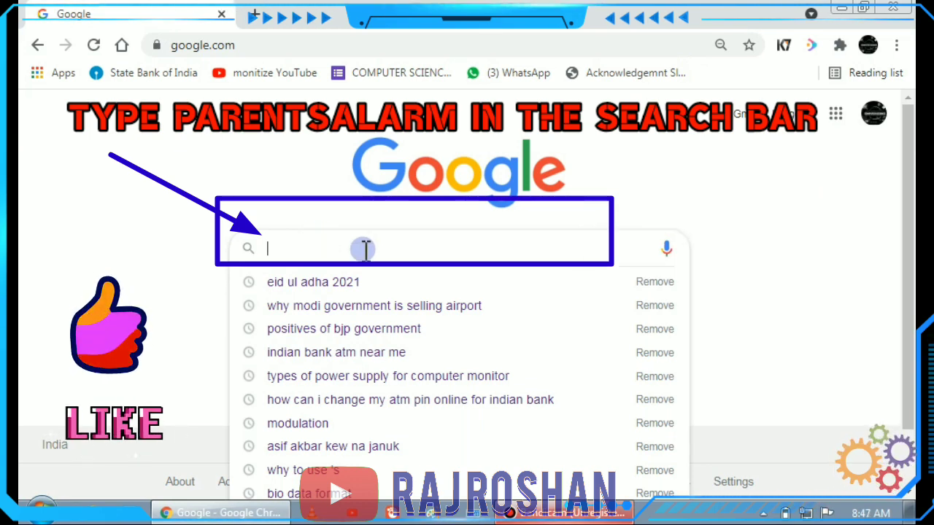
- Search Google for 'parentsalarm' and open the official Parentsalarm.com result
text(pa)
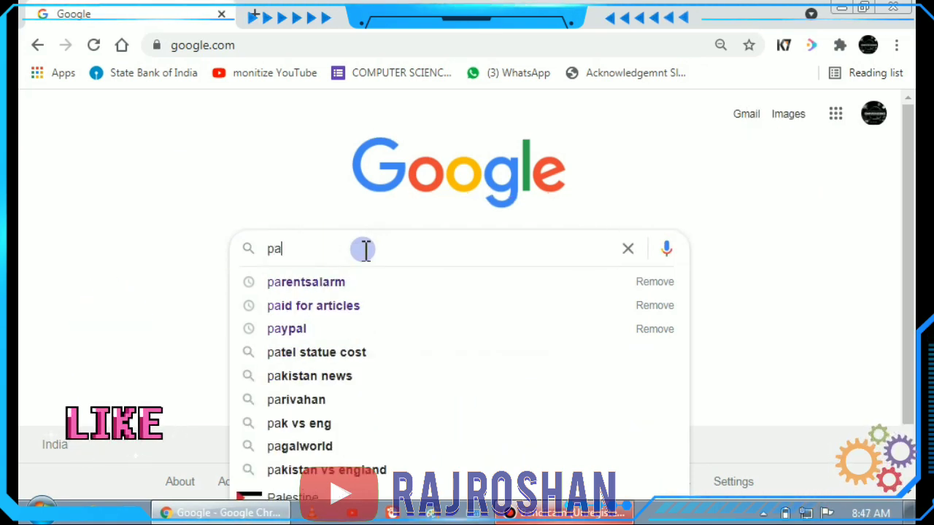
text(re)
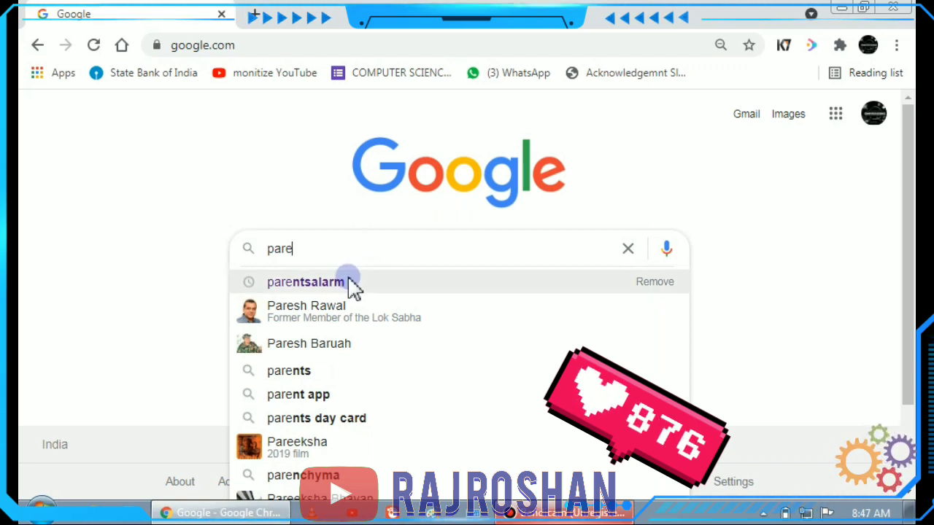
click(351, 282)
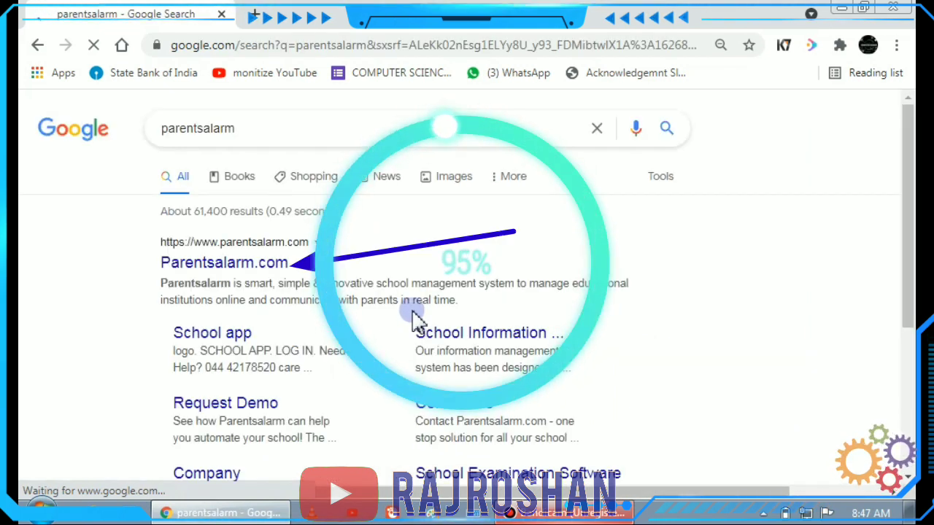
click(267, 267)
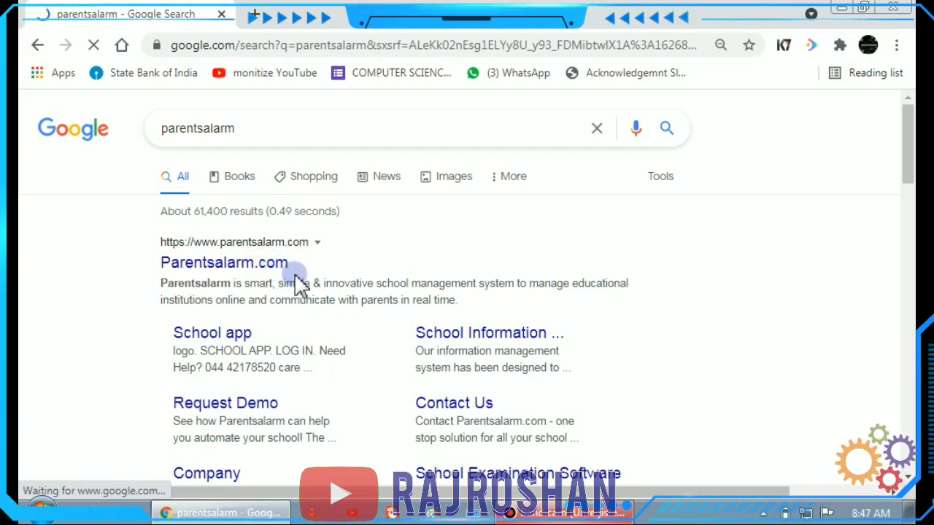
- Sign in to Parentsalarm with the student's login ID and password
text(7)
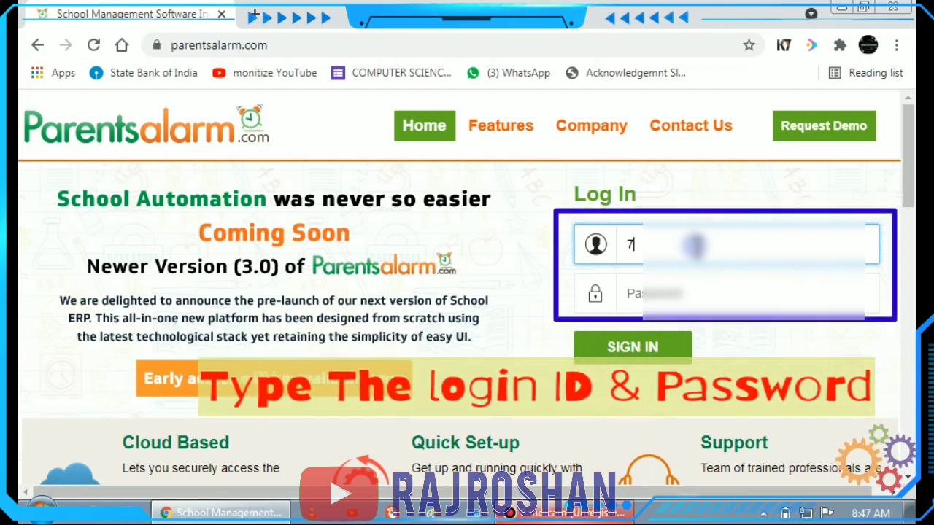
text(00)
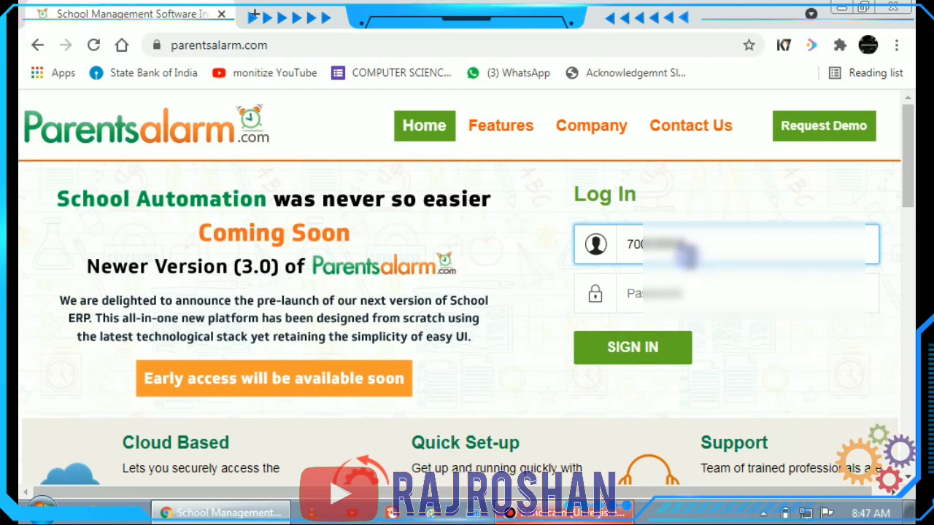
click(677, 292)
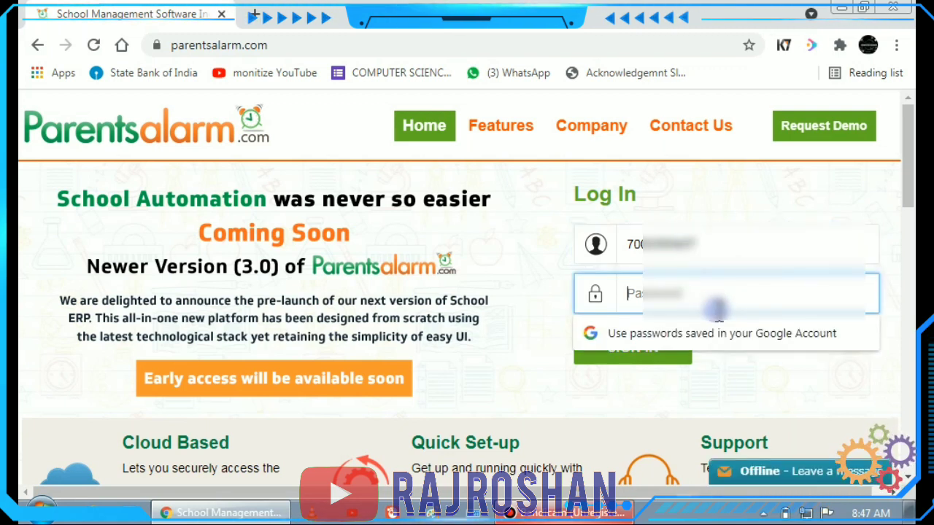
text(*)
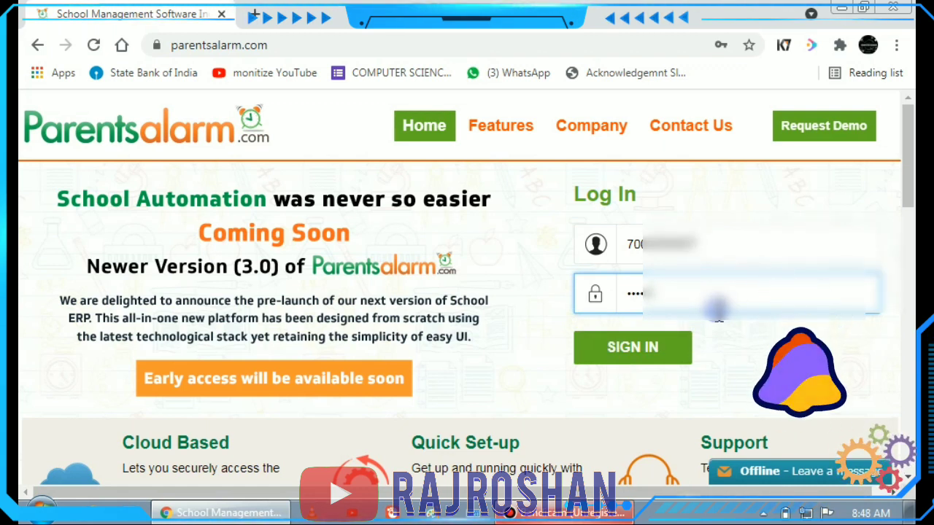
click(645, 357)
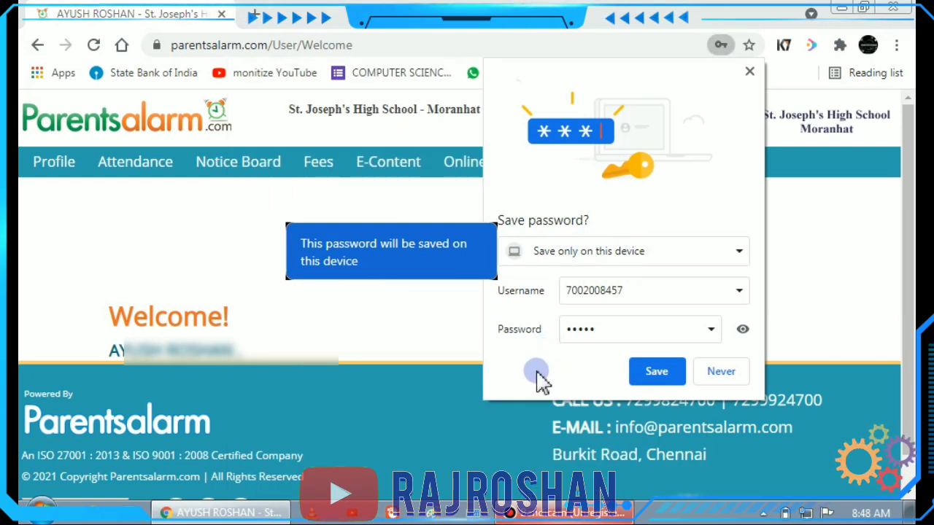
- Decline Chrome's offer to save the password and go to the student's Profile page
click(721, 374)
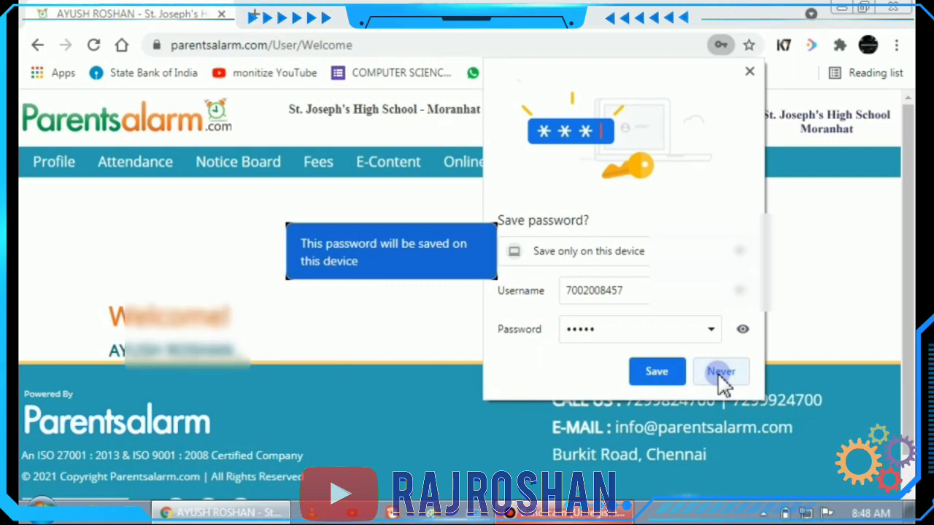
scroll(466, 296, down, 1)
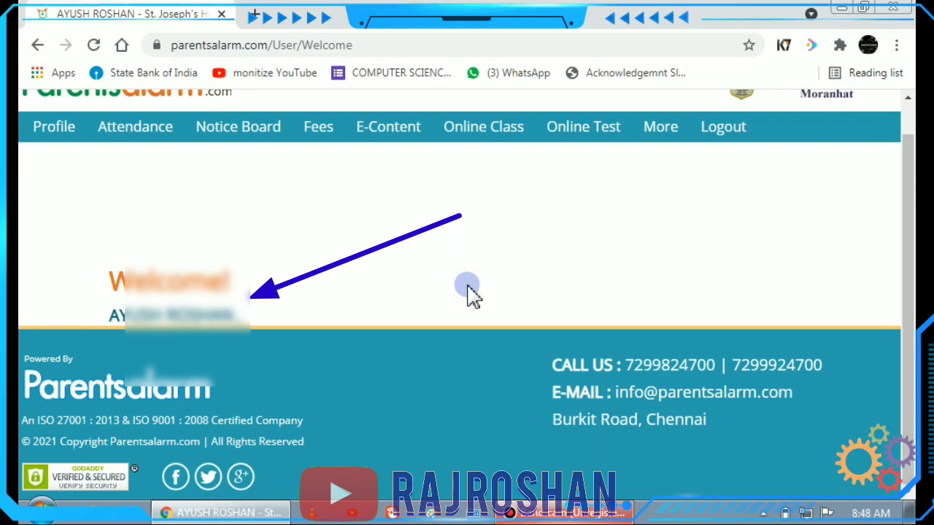
scroll(470, 295, up, 1)
scroll(471, 295, down, 1)
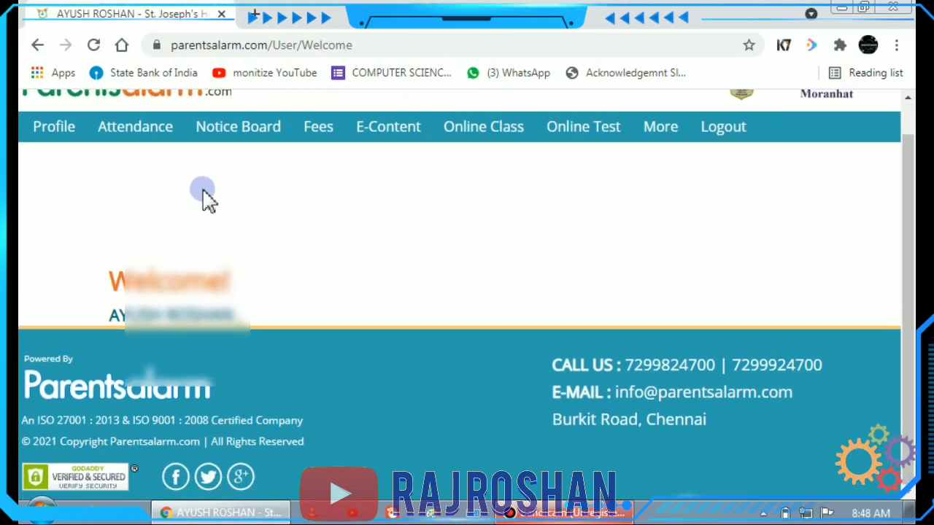
click(64, 138)
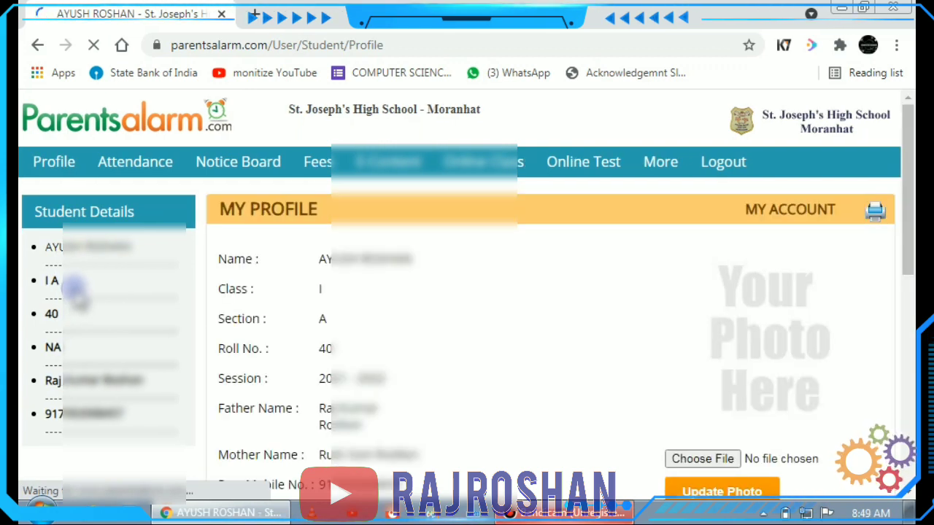
- Scroll to 'Your Photo Here' and bring up the file picker for the passport photo
scroll(250, 299, down, 3)
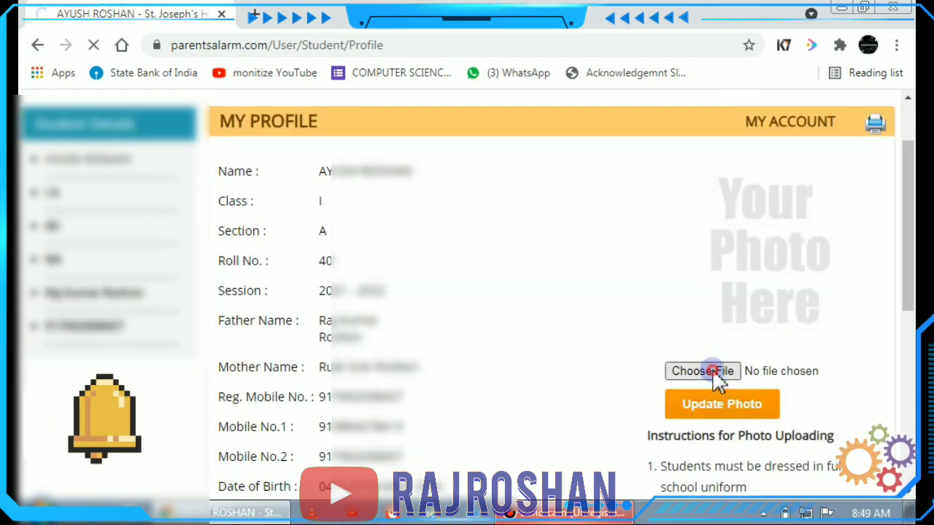
click(712, 369)
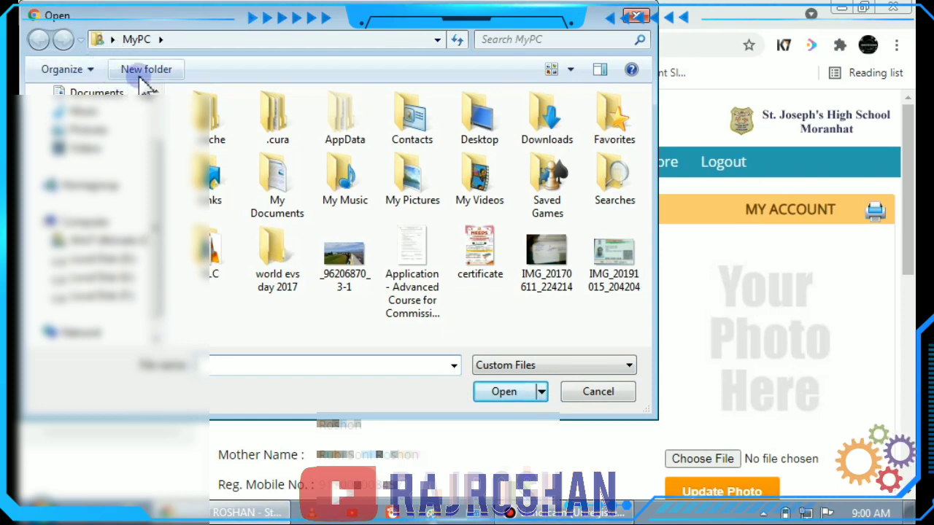
click(160, 39)
click(330, 277)
scroll(330, 278, down, 3)
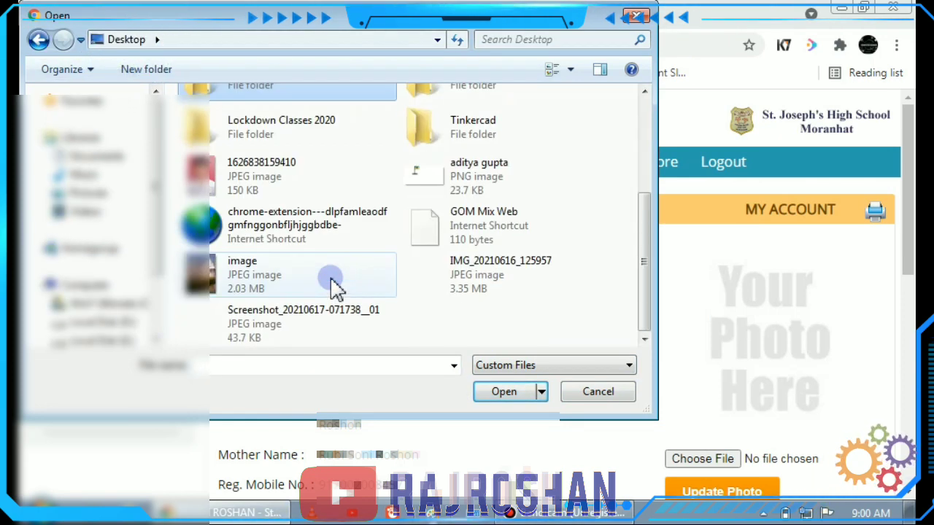
click(219, 188)
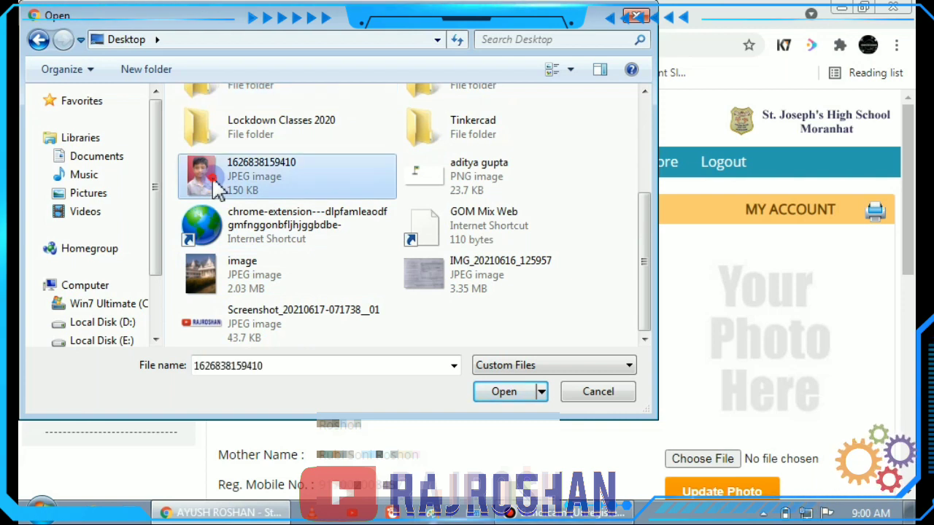
click(514, 398)
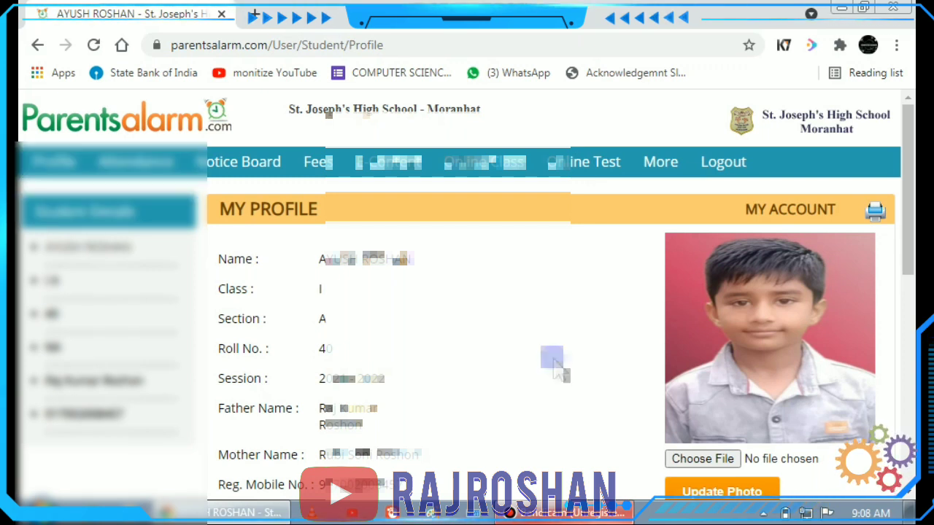
- Save the photo with Update Photo, then go to the Attendance Report page
scroll(556, 367, down, 5)
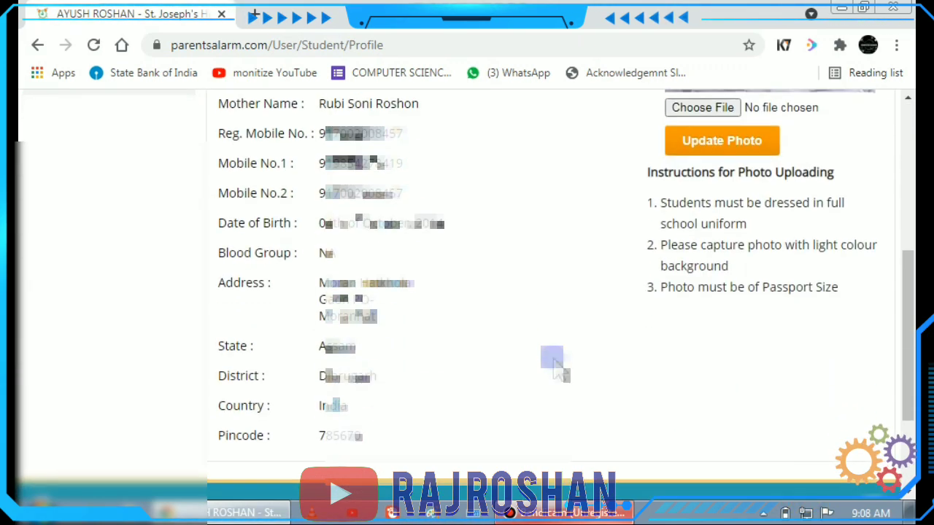
click(725, 143)
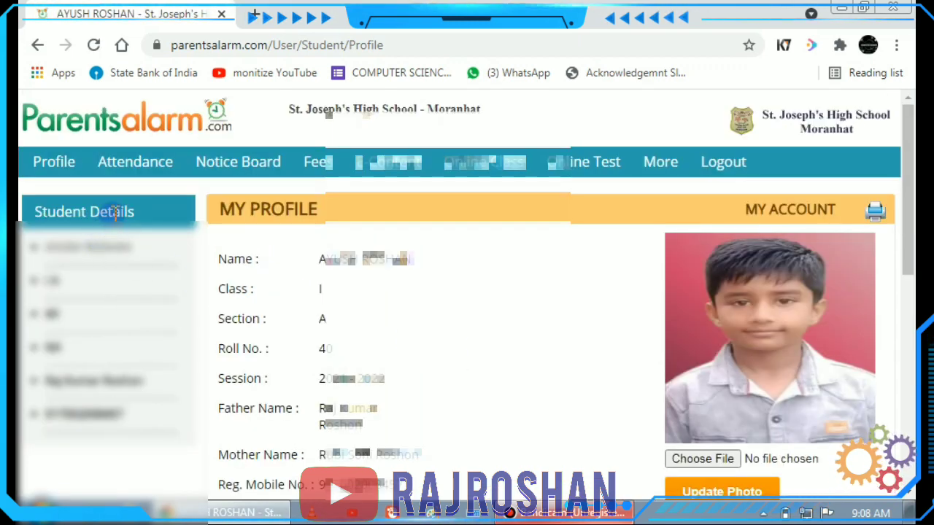
click(134, 204)
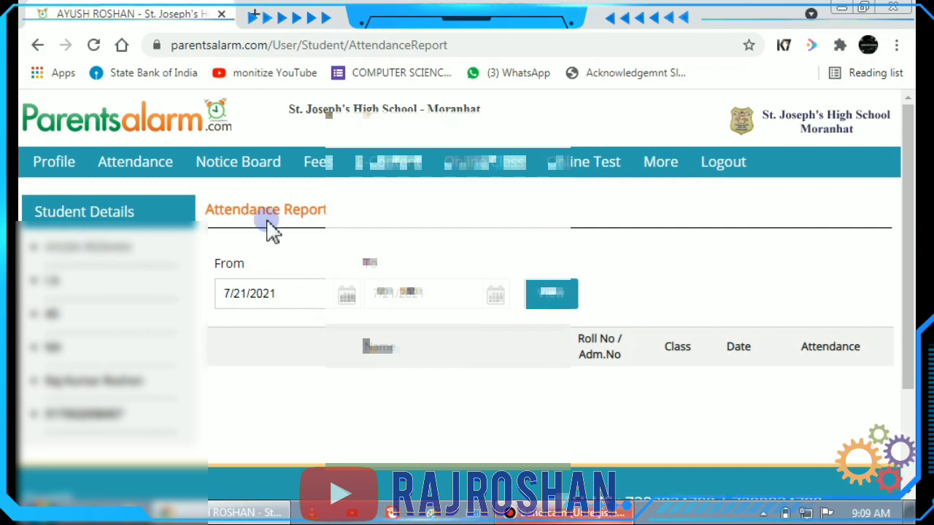
click(247, 181)
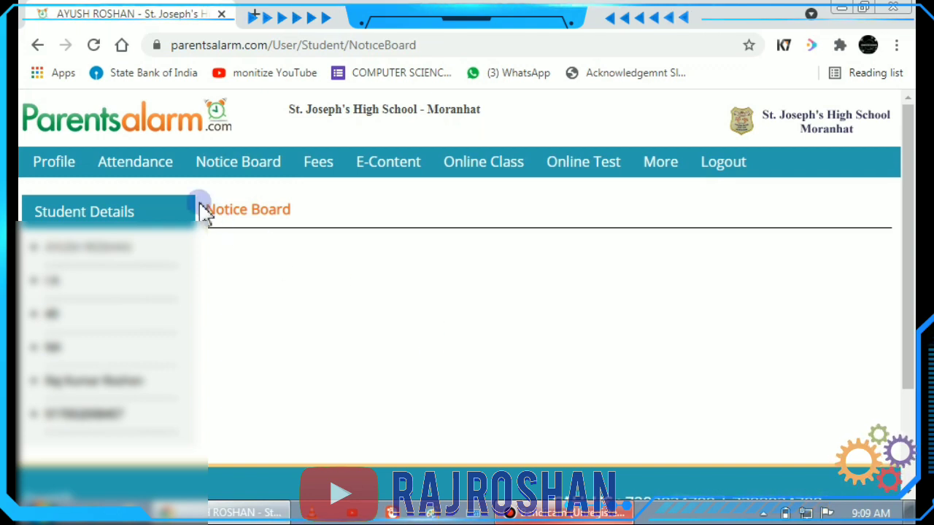
click(155, 172)
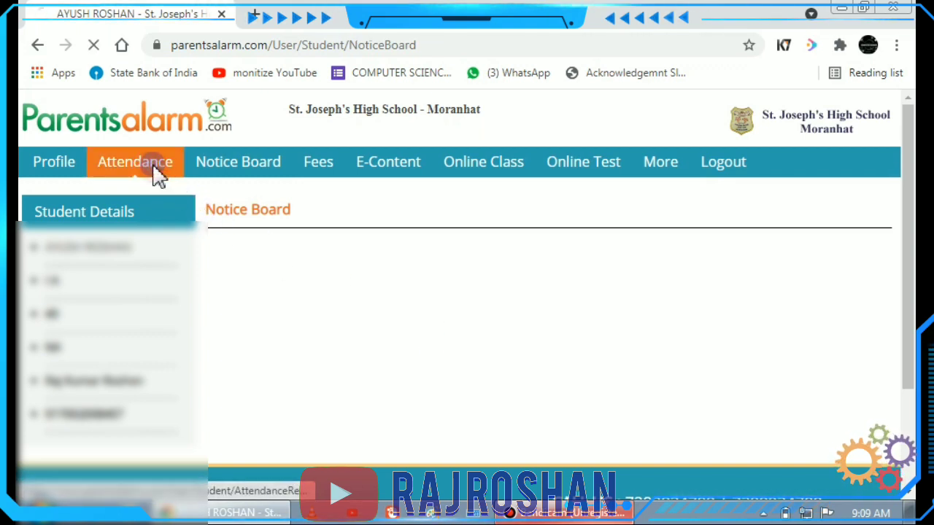
click(247, 225)
click(394, 295)
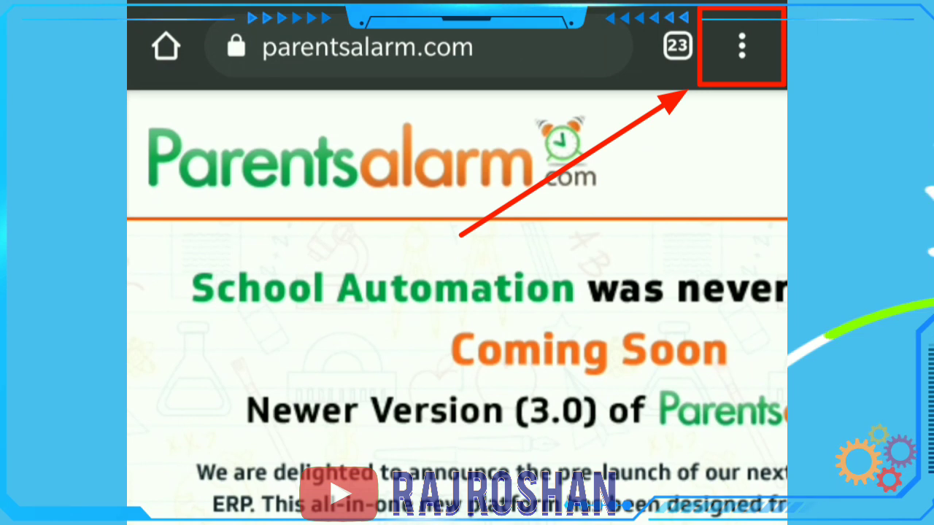
- Switch the phone's Chrome to Desktop site mode to show Parentsalarm's full login form
scroll(456, 317, right, 10)
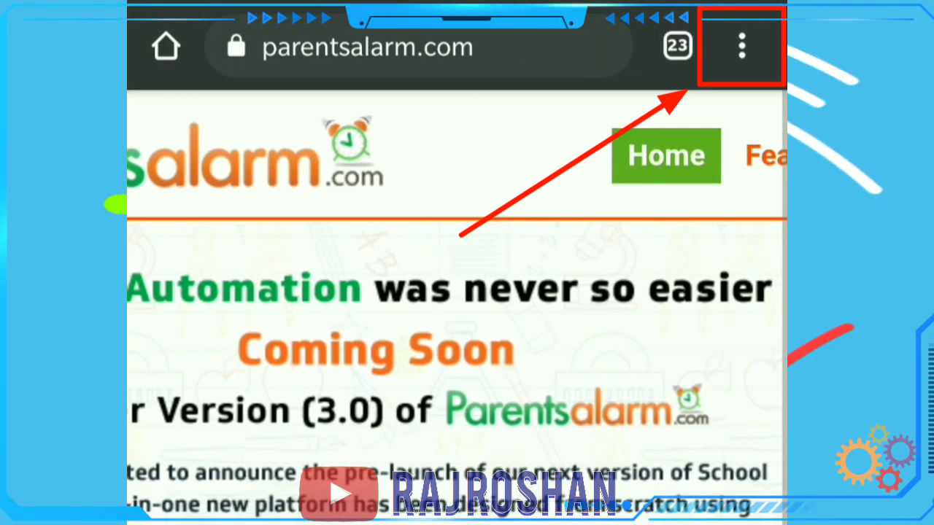
scroll(457, 318, right, 5)
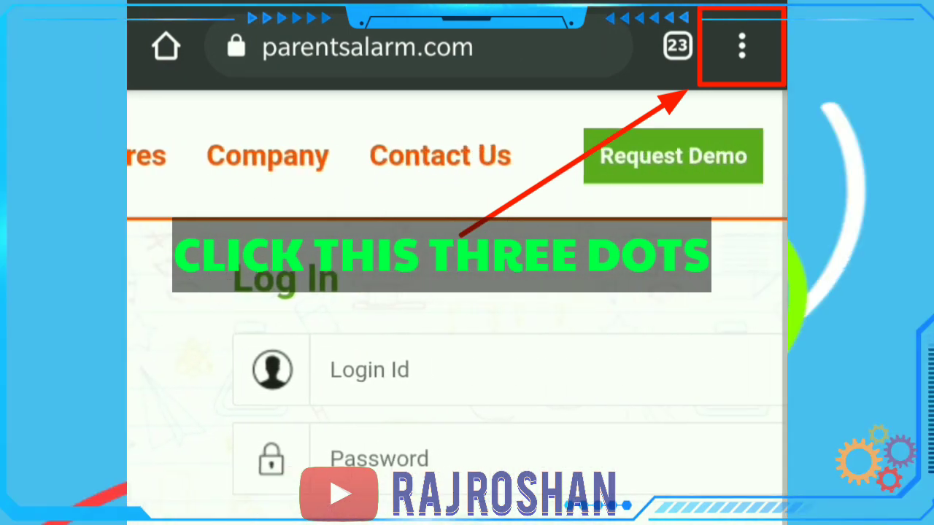
click(742, 46)
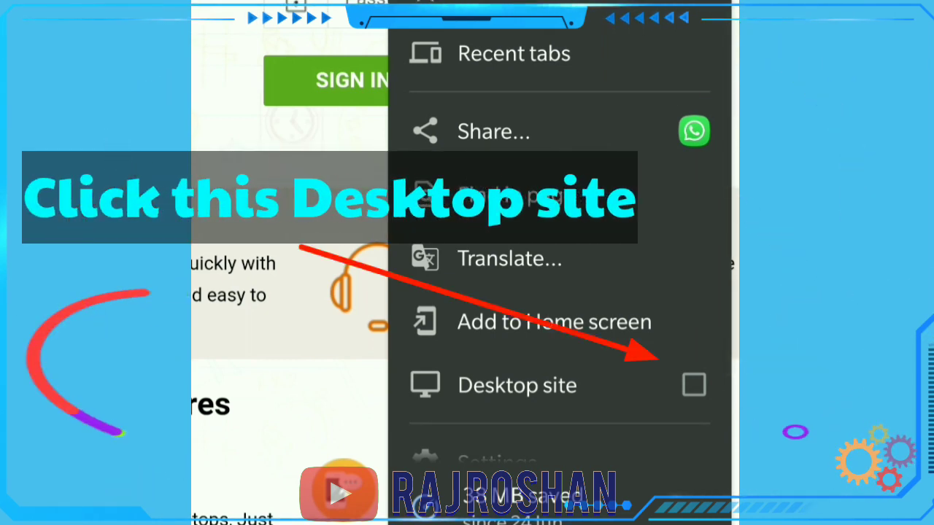
scroll(559, 292, down, 3)
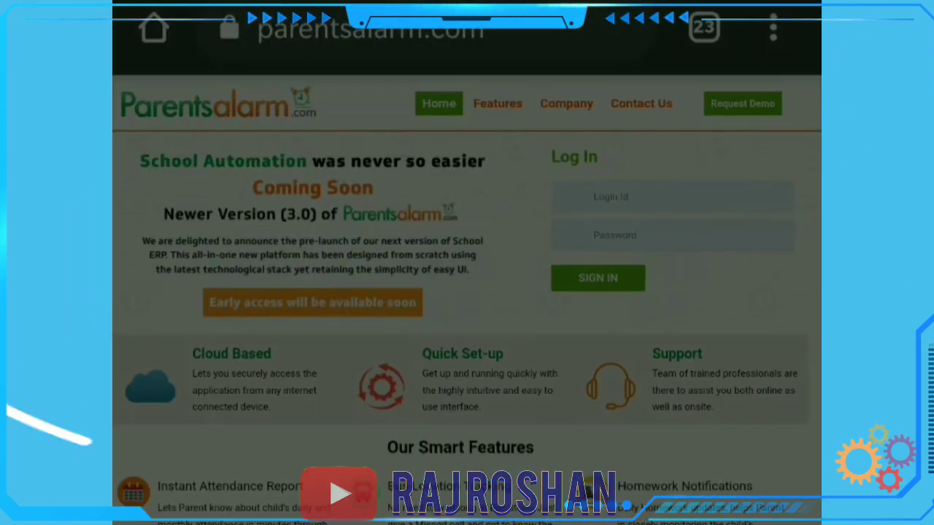
- On the phone, sign in with the student's login ID and password, then open Profile
click(656, 197)
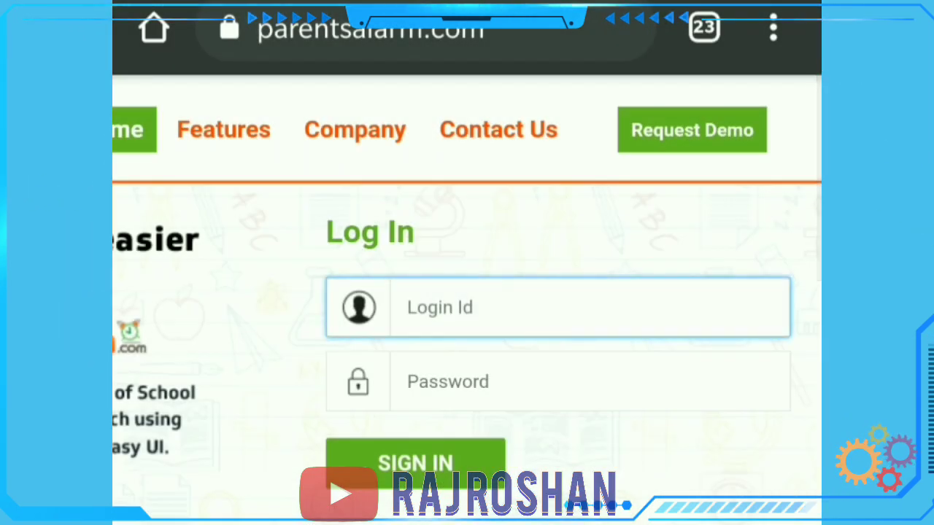
text(700)
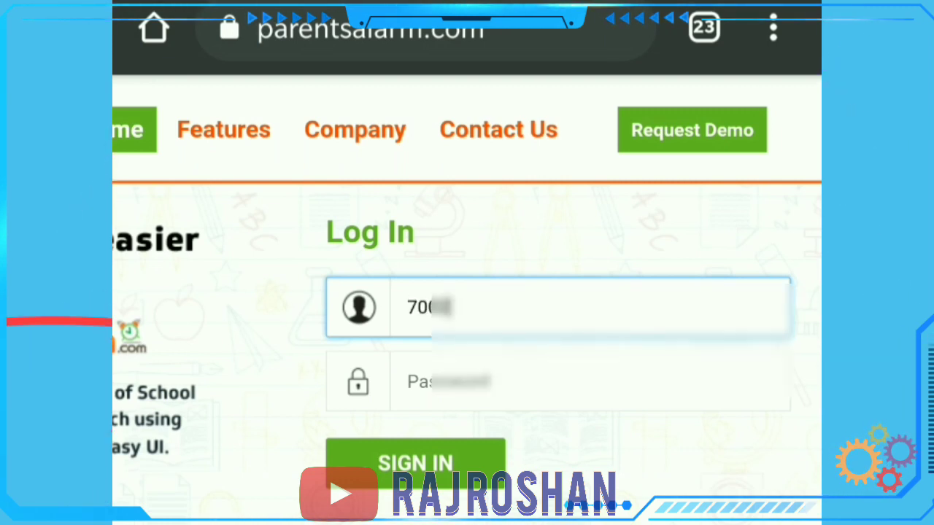
text(000)
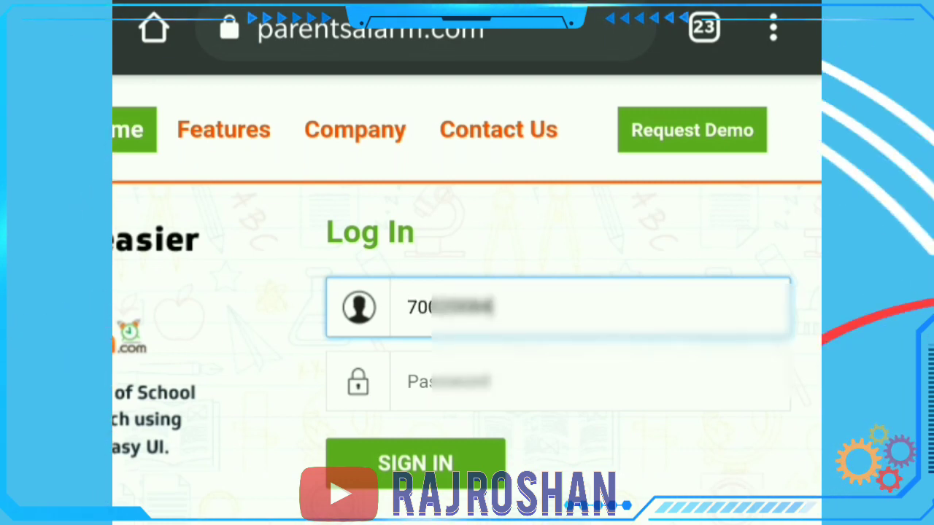
click(555, 382)
text(1)
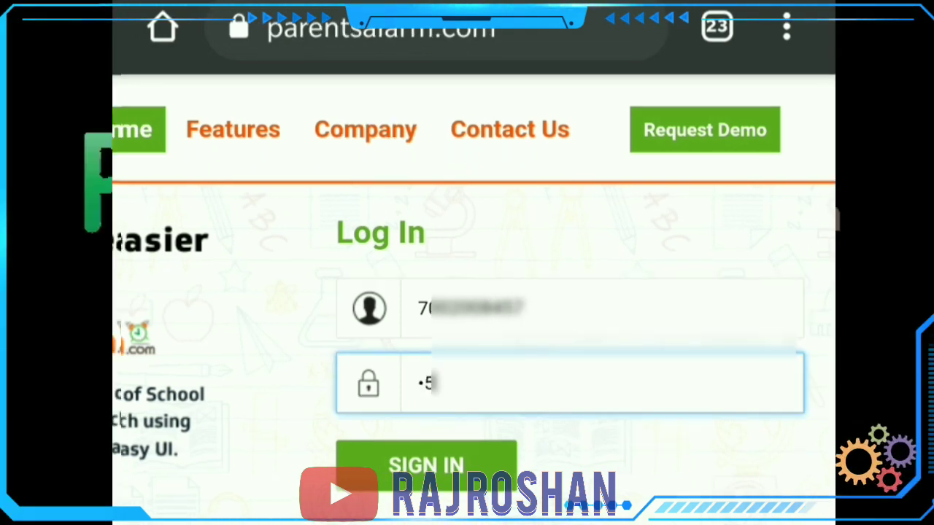
text(5)
key(BackSpace)
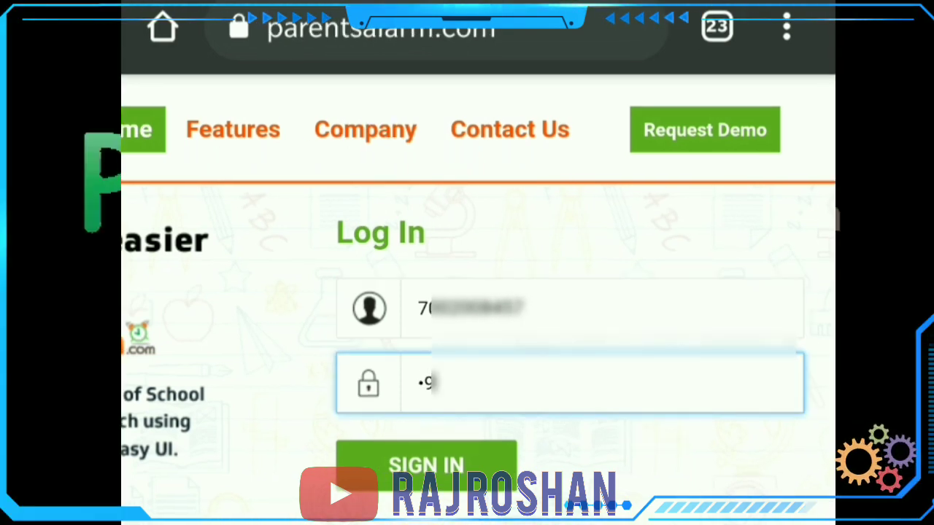
click(427, 465)
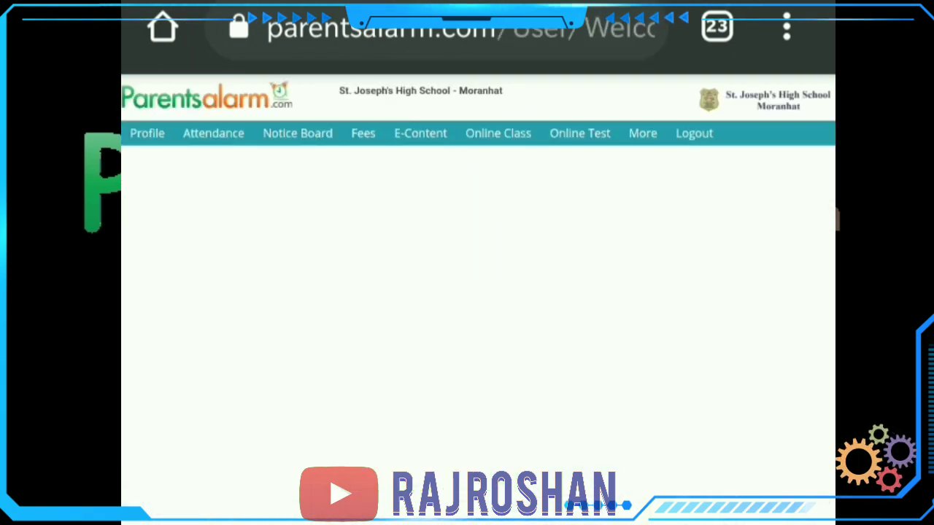
click(147, 133)
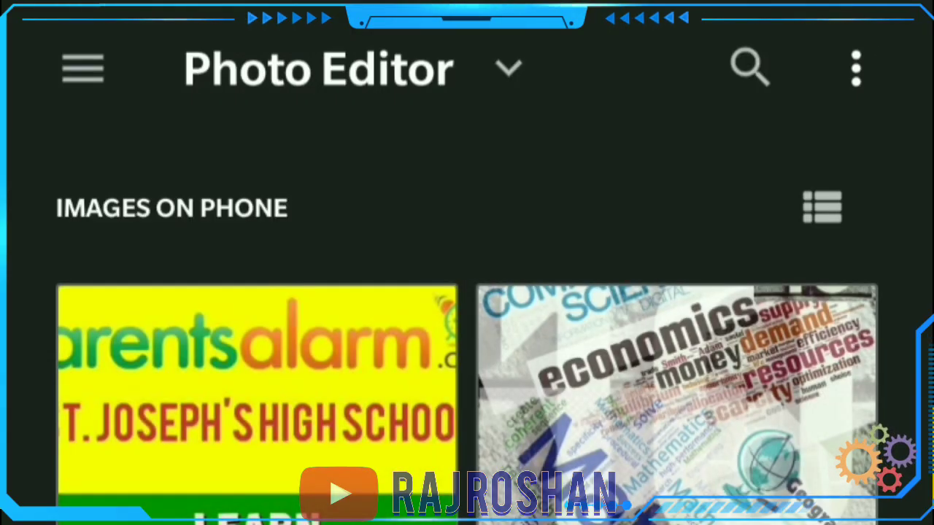
- Scroll the phone's Profile page to find the photo upload area
scroll(467, 332, down, 5)
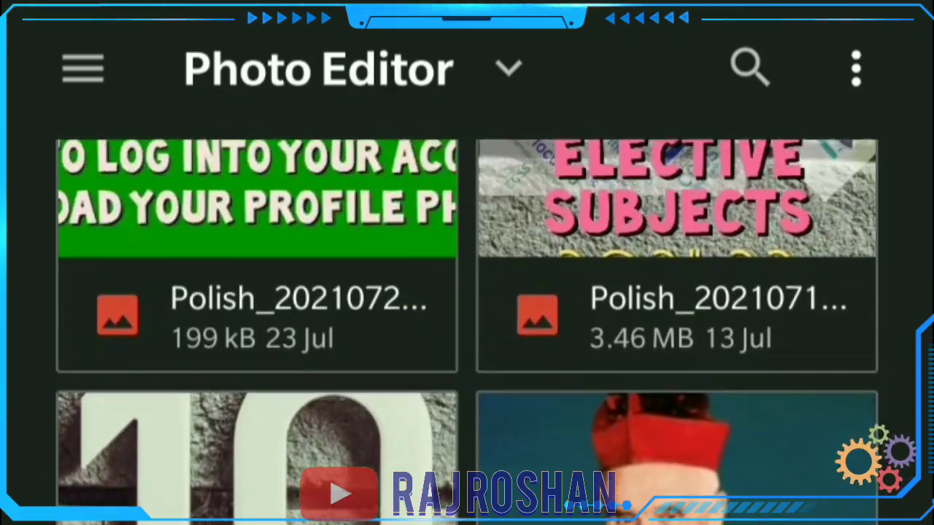
scroll(467, 332, up, 5)
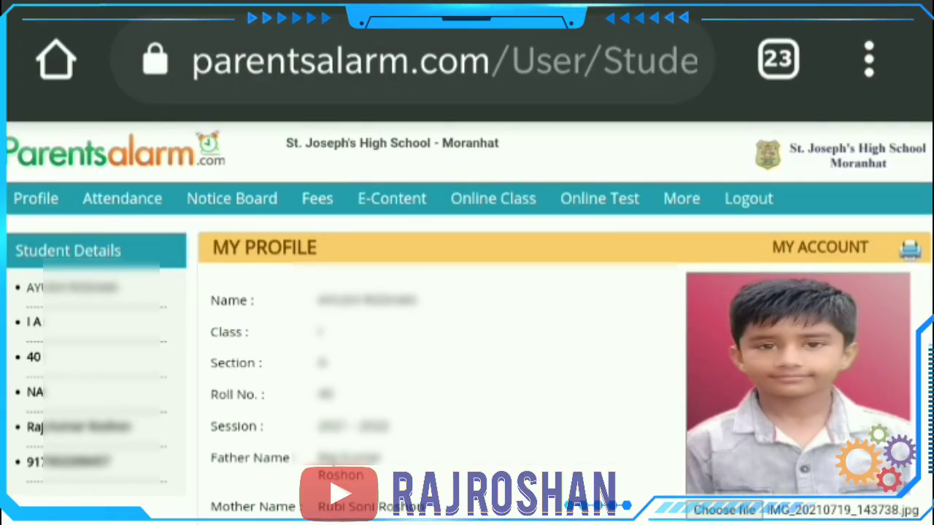